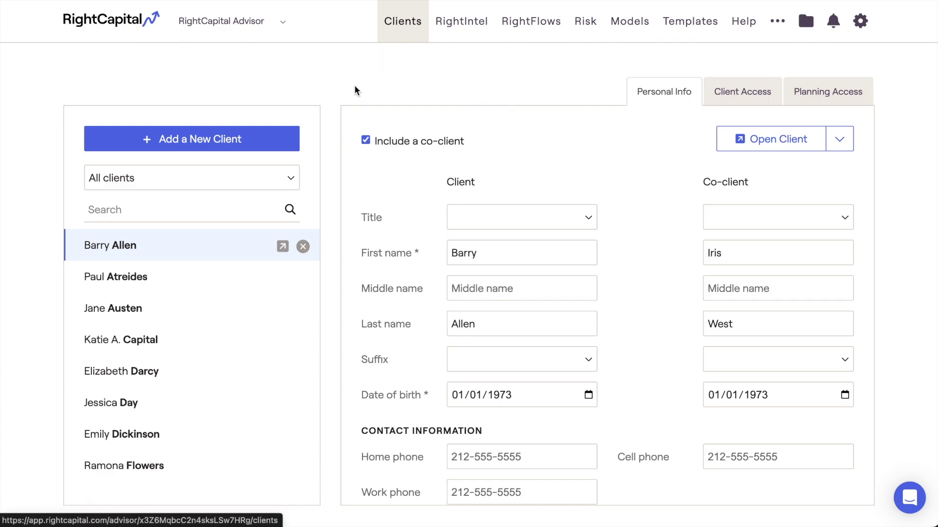
Step: Scroll the client list and Personal Info form down to Save, then view the Client Access tab
{"action": "scroll", "coordinate": [226, 282], "scroll_direction": "down", "scroll_amount": 1}
{"action": "scroll", "coordinate": [227, 283], "scroll_direction": "down", "scroll_amount": 5}
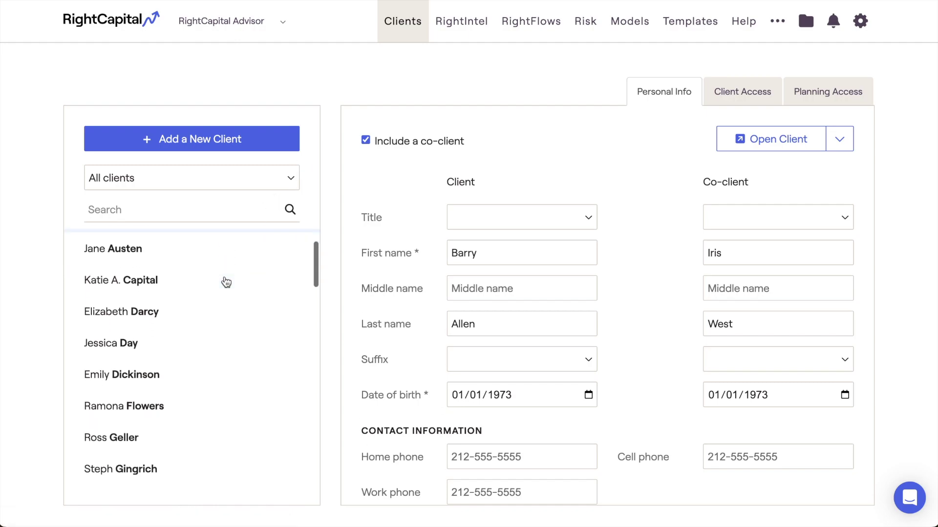
{"action": "scroll", "coordinate": [226, 283], "scroll_direction": "down", "scroll_amount": 3}
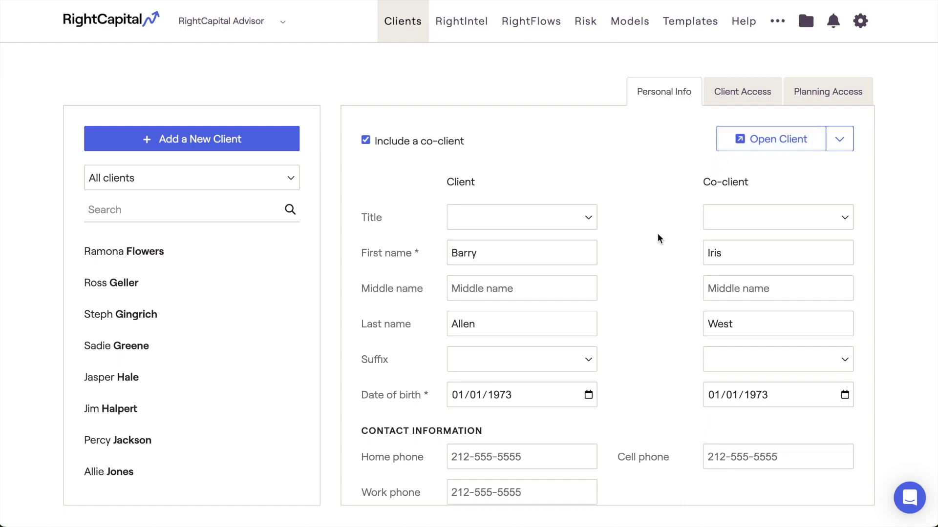
{"action": "scroll", "coordinate": [658, 235], "scroll_direction": "down", "scroll_amount": 3}
{"action": "scroll", "coordinate": [657, 234], "scroll_direction": "down", "scroll_amount": 5}
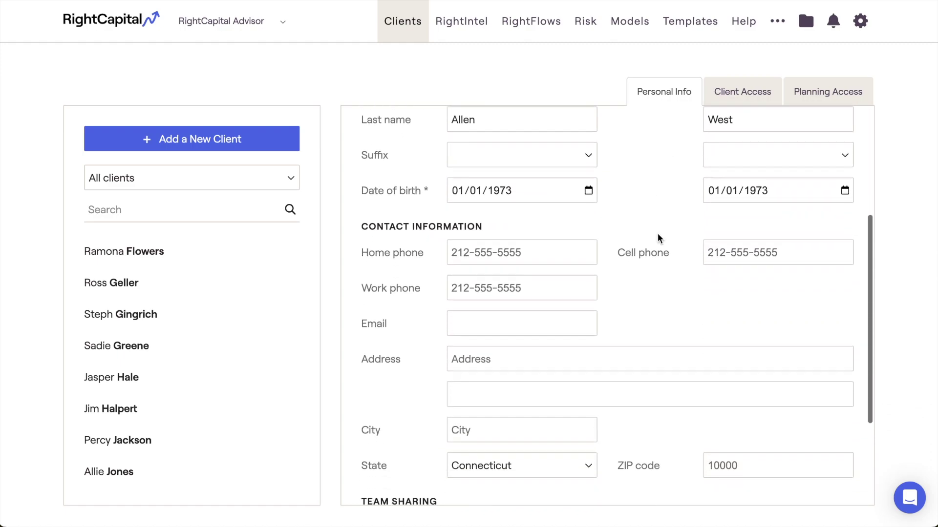
{"action": "scroll", "coordinate": [657, 233], "scroll_direction": "down", "scroll_amount": 2}
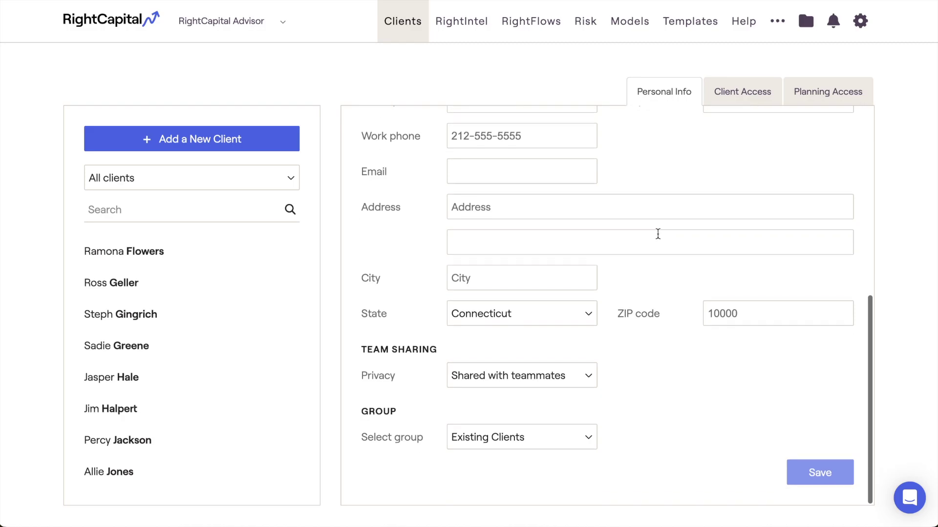
{"action": "left_click", "coordinate": [714, 101]}
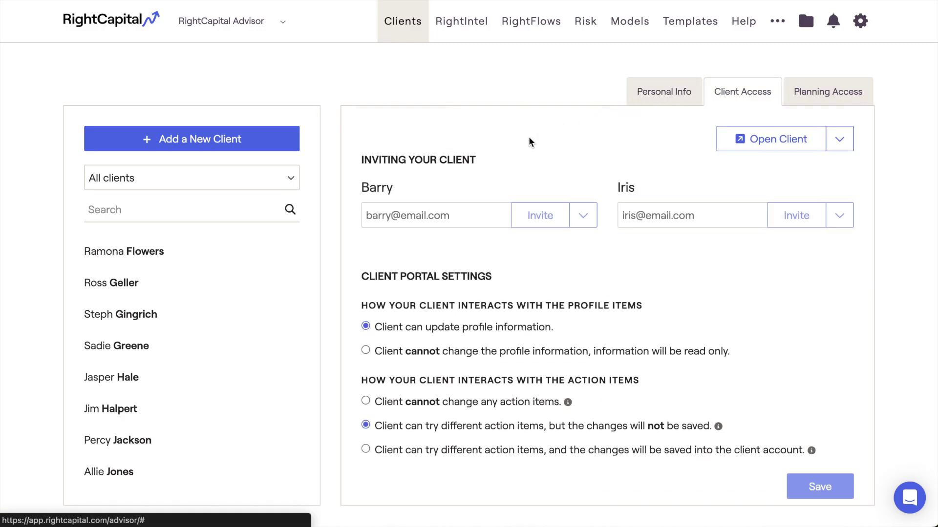
Step: Highlight the Inviting Your Client and Client Portal Settings headings, then move to Planning Access
{"action": "left_click_drag", "start_coordinate": [480, 157], "coordinate": [348, 156]}
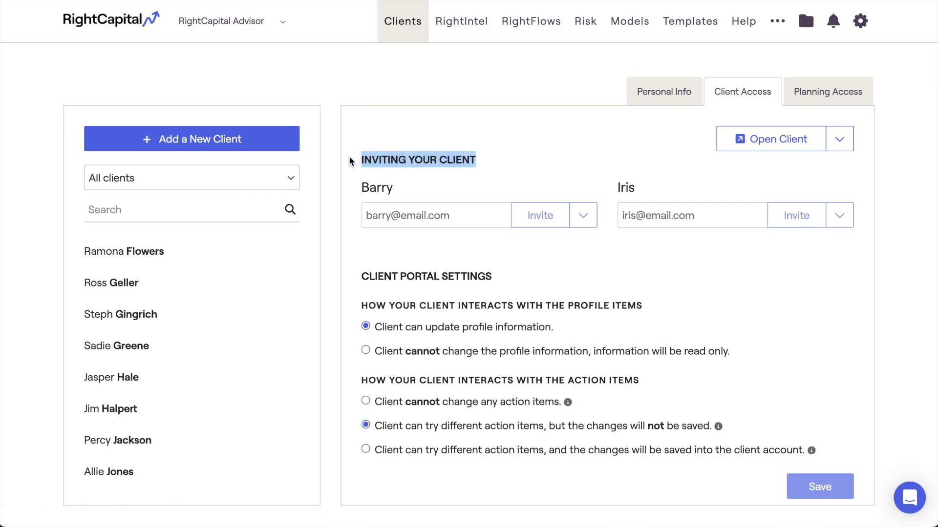
{"action": "left_click", "coordinate": [349, 156]}
{"action": "left_click_drag", "start_coordinate": [361, 276], "coordinate": [506, 274]}
{"action": "left_click", "coordinate": [506, 274]}
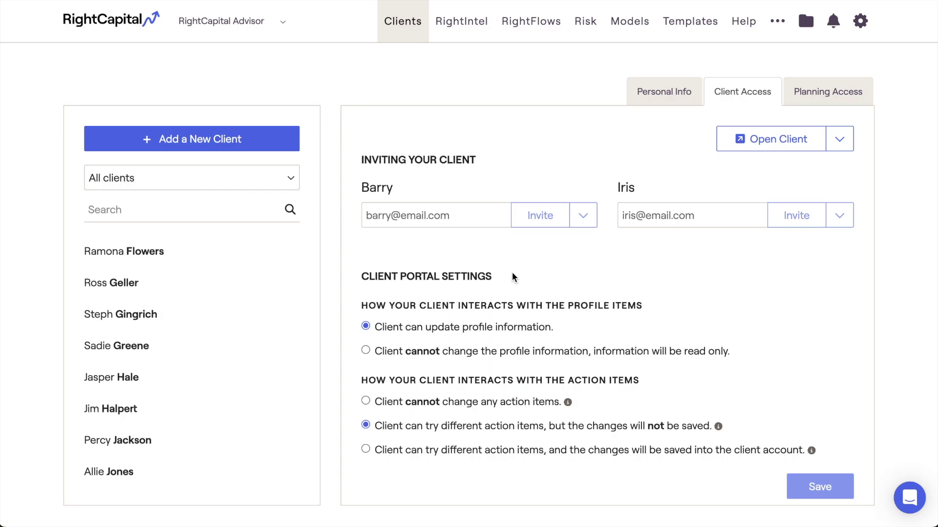
{"action": "left_click", "coordinate": [791, 105]}
Step: Highlight the Planning Access heading and scroll through the Navigation Menu module checkboxes
{"action": "left_click_drag", "start_coordinate": [461, 157], "coordinate": [355, 158]}
{"action": "left_click", "coordinate": [356, 157]}
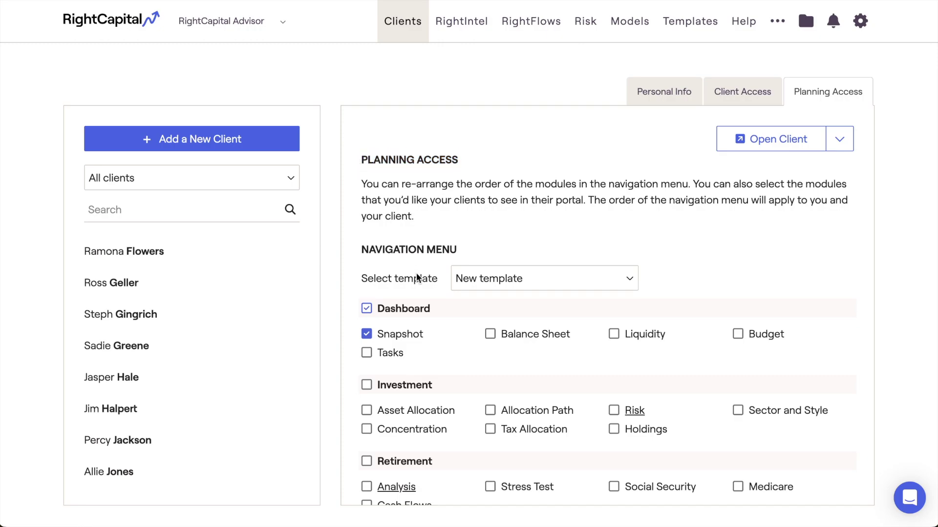
{"action": "scroll", "coordinate": [446, 332], "scroll_direction": "down", "scroll_amount": 2}
{"action": "scroll", "coordinate": [446, 334], "scroll_direction": "down", "scroll_amount": 3}
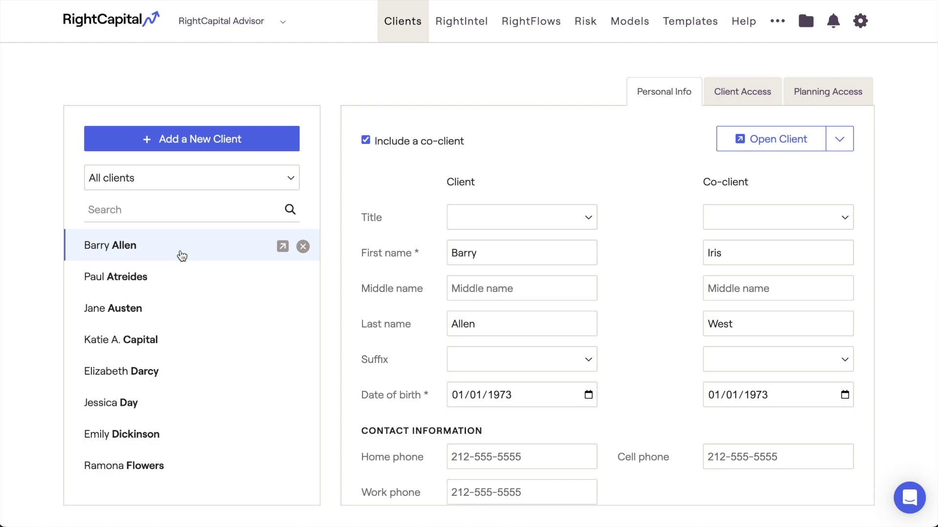
Step: Scroll the client list down and back up, then begin Add a New Client
{"action": "scroll", "coordinate": [182, 256], "scroll_direction": "down", "scroll_amount": 3}
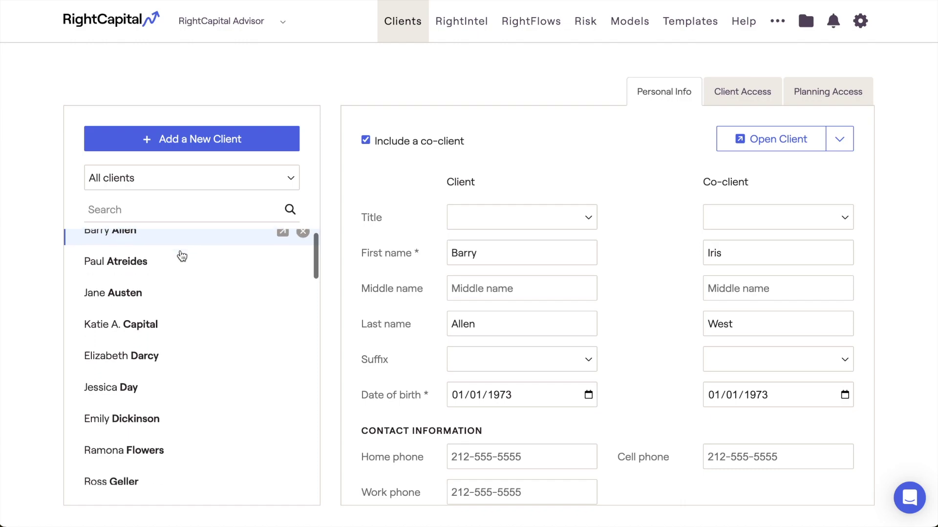
{"action": "scroll", "coordinate": [182, 255], "scroll_direction": "down", "scroll_amount": 1}
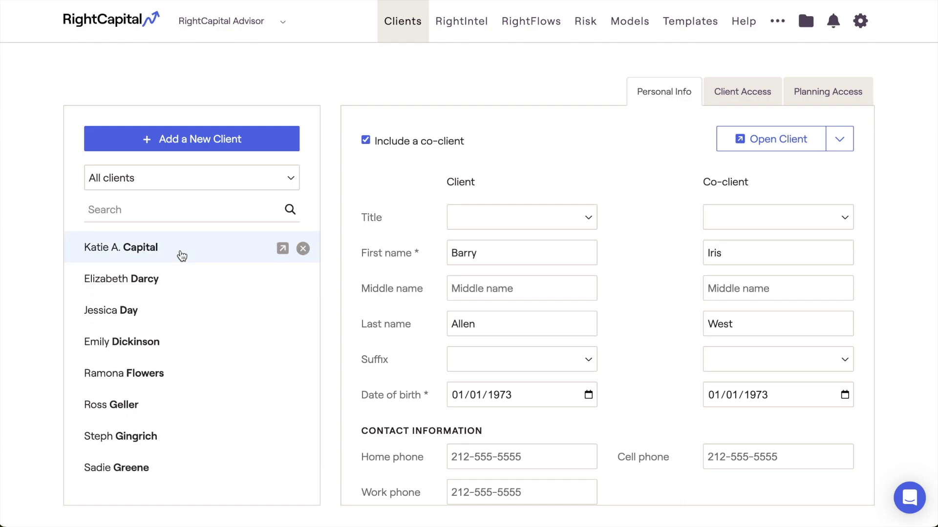
{"action": "scroll", "coordinate": [182, 256], "scroll_direction": "up", "scroll_amount": 3}
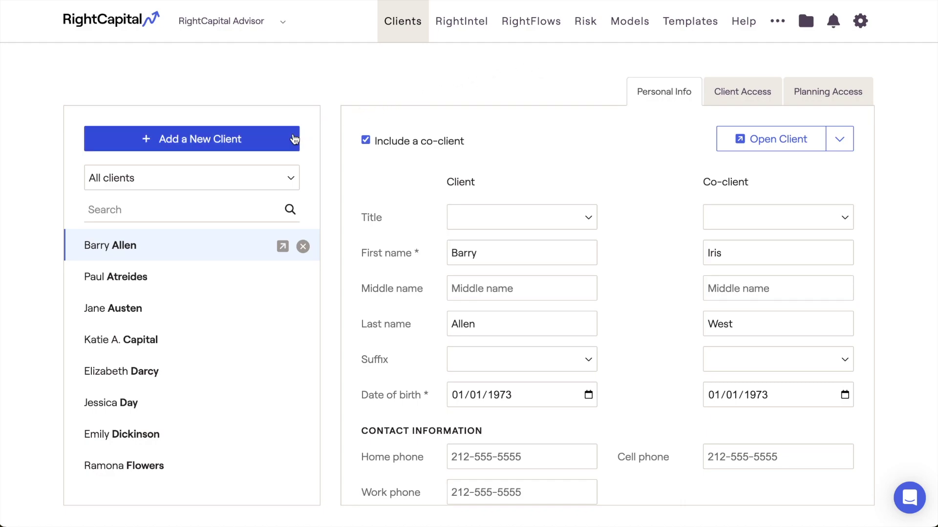
{"action": "left_click", "coordinate": [293, 137]}
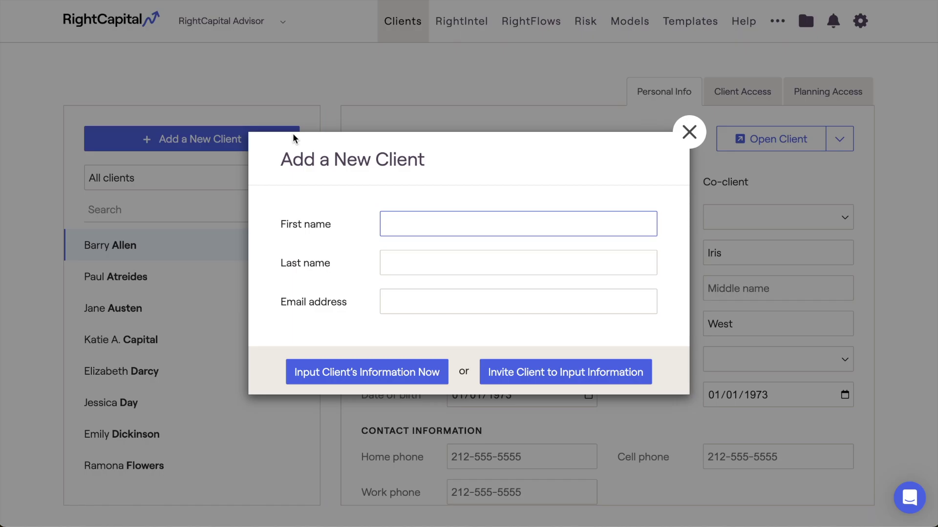
Step: Close the Add a New Client form unsaved and cancel deleting the first client
{"action": "left_click", "coordinate": [688, 132]}
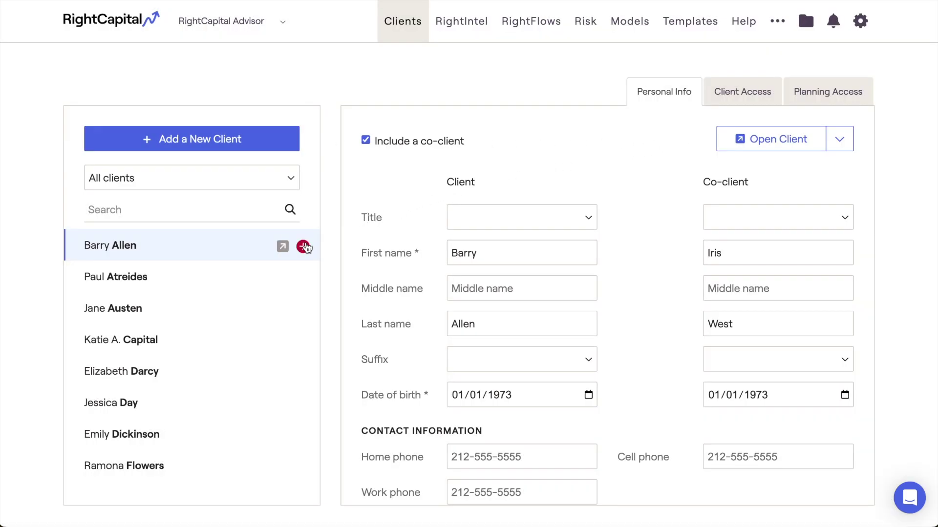
{"action": "left_click", "coordinate": [303, 247]}
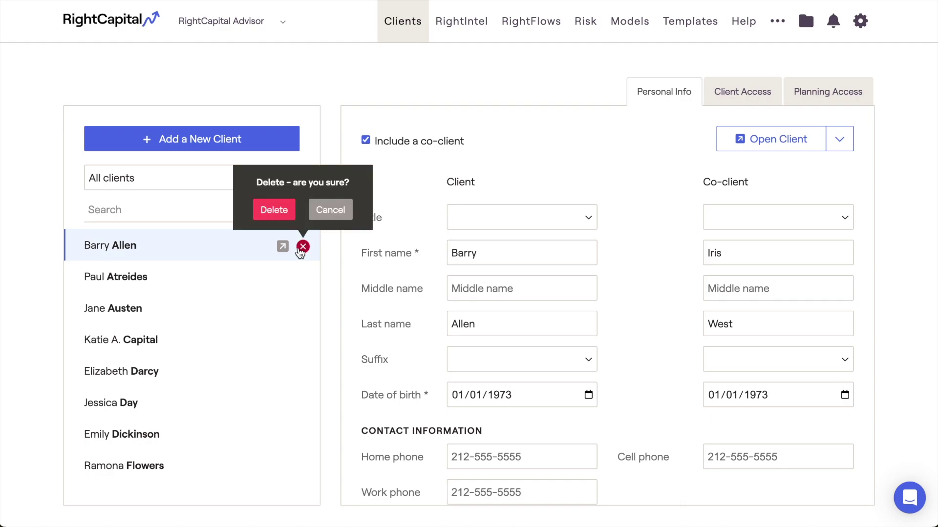
{"action": "left_click", "coordinate": [328, 211]}
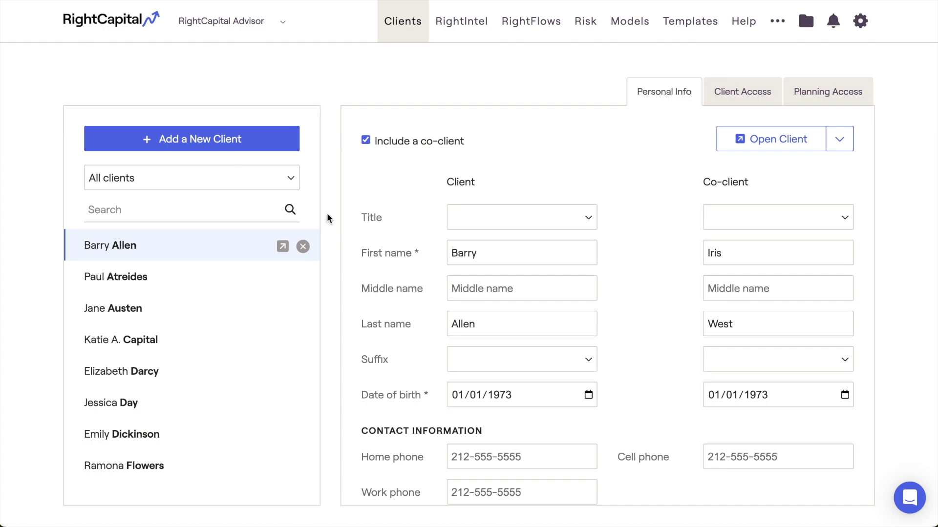
Step: Search clients by the client's then the co-client's name, clear it, and open the All clients filter
{"action": "left_click", "coordinate": [246, 214]}
{"action": "type", "text": "Barry Allen"}
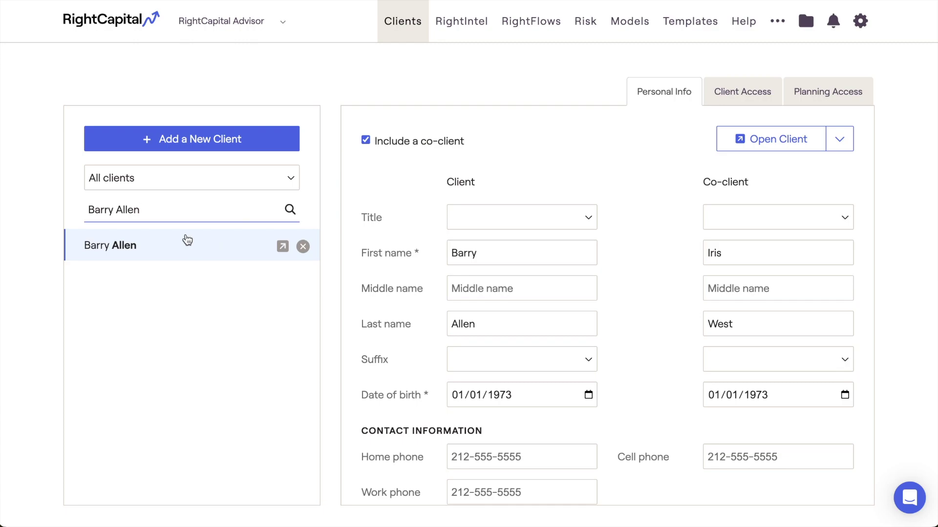
{"action": "left_click_drag", "start_coordinate": [158, 208], "coordinate": [72, 208]}
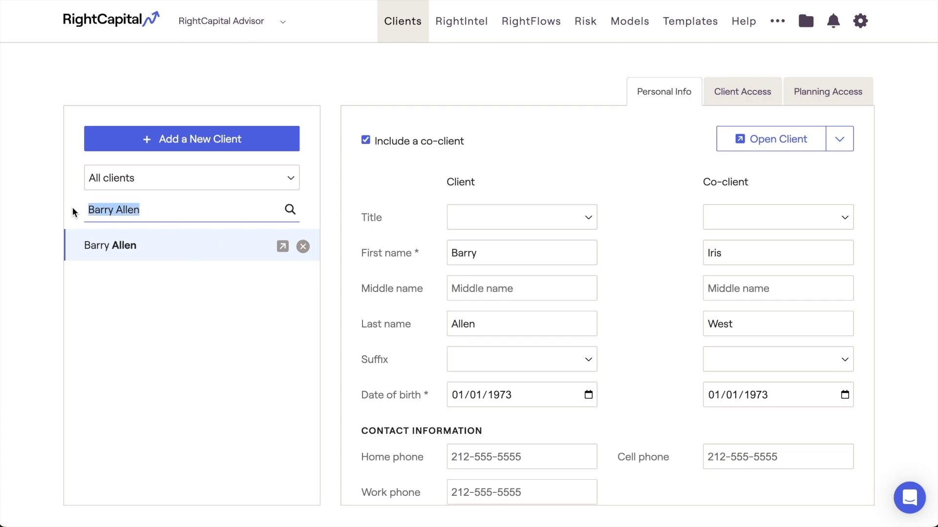
{"action": "type", "text": "Iris West"}
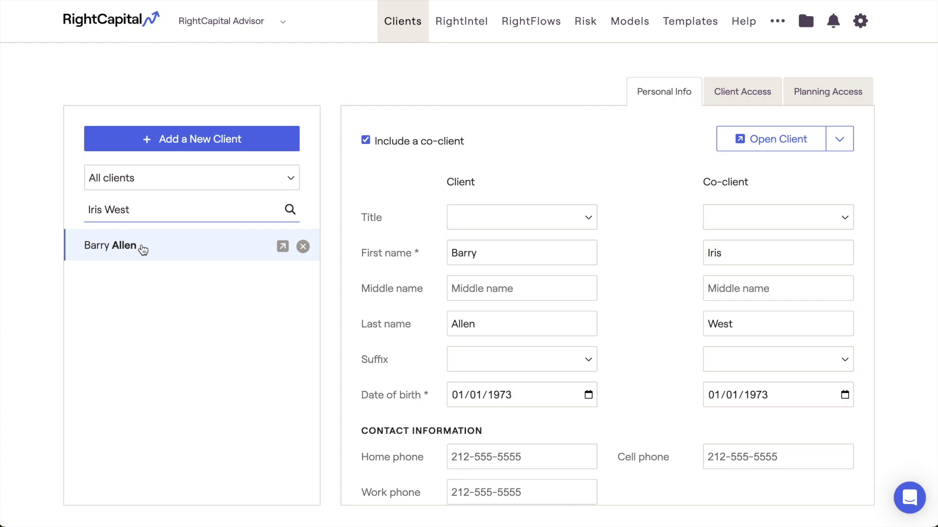
{"action": "left_click_drag", "start_coordinate": [142, 212], "coordinate": [76, 213]}
{"action": "key", "text": "BackSpace"}
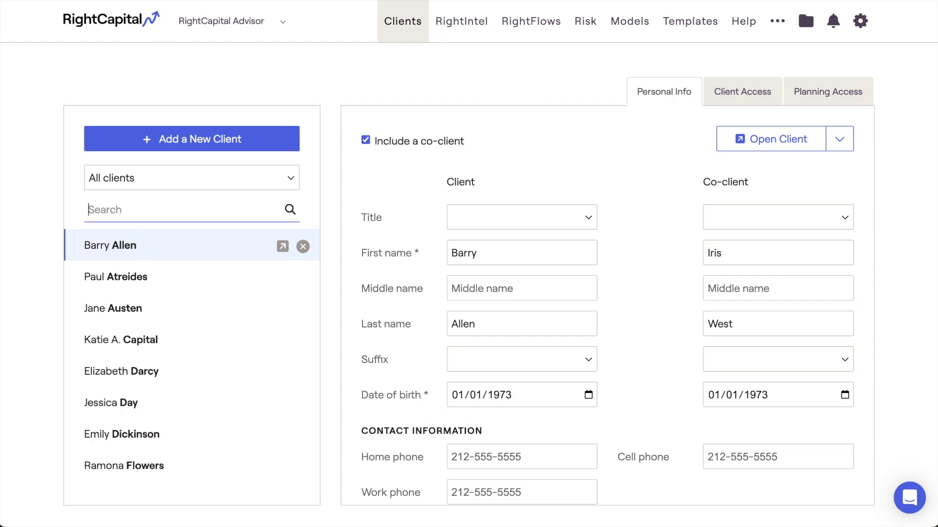
{"action": "left_click", "coordinate": [140, 178]}
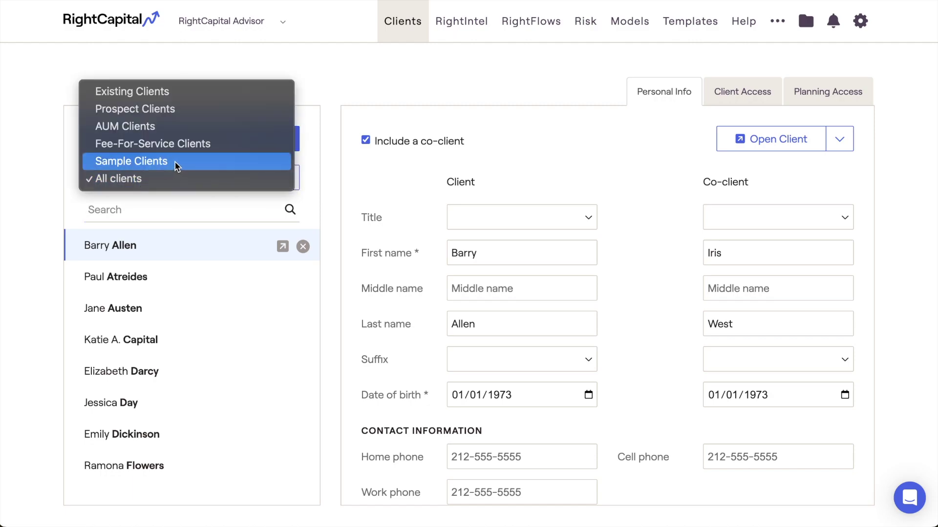
Step: Keep the All clients filter, view the five Client Groups under Client Settings, then open the gear menu
{"action": "left_click", "coordinate": [479, 88]}
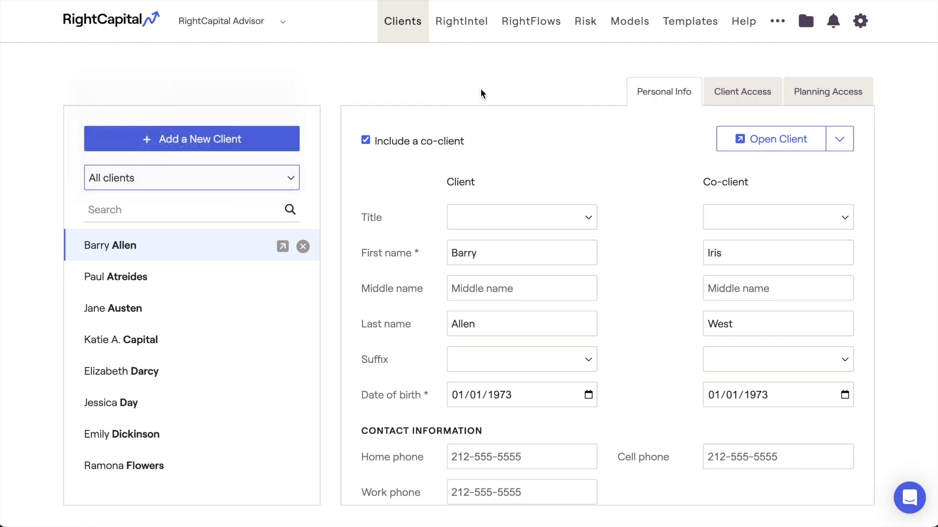
{"action": "left_click", "coordinate": [777, 21]}
{"action": "left_click", "coordinate": [686, 55]}
{"action": "left_click", "coordinate": [685, 100]}
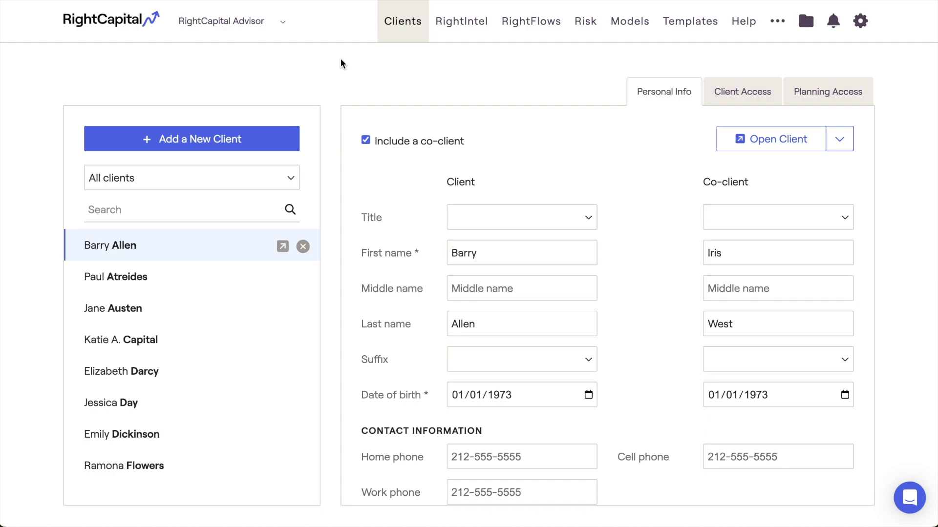
{"action": "left_click", "coordinate": [860, 27]}
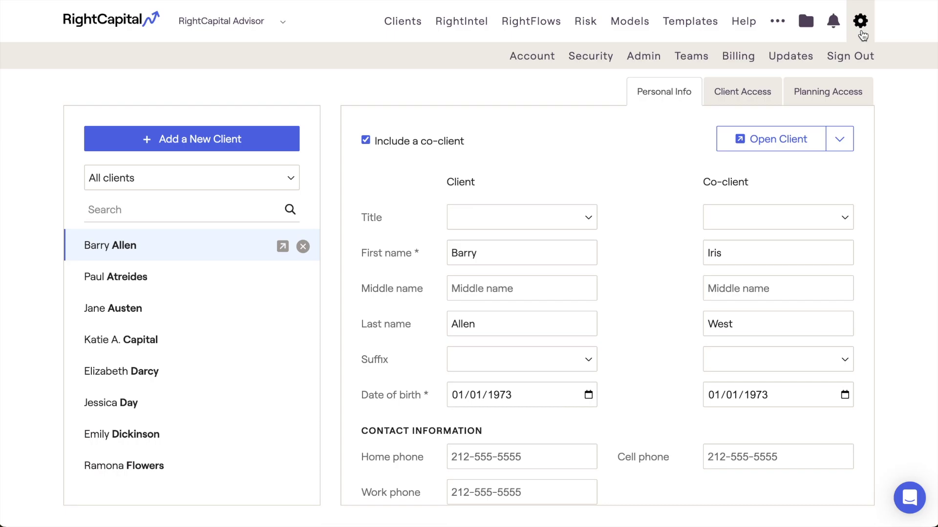
Step: Enable and save 'Do not automatically list my clients' in Account Preferences, then return to Clients
{"action": "left_click", "coordinate": [549, 61]}
{"action": "left_click", "coordinate": [720, 97]}
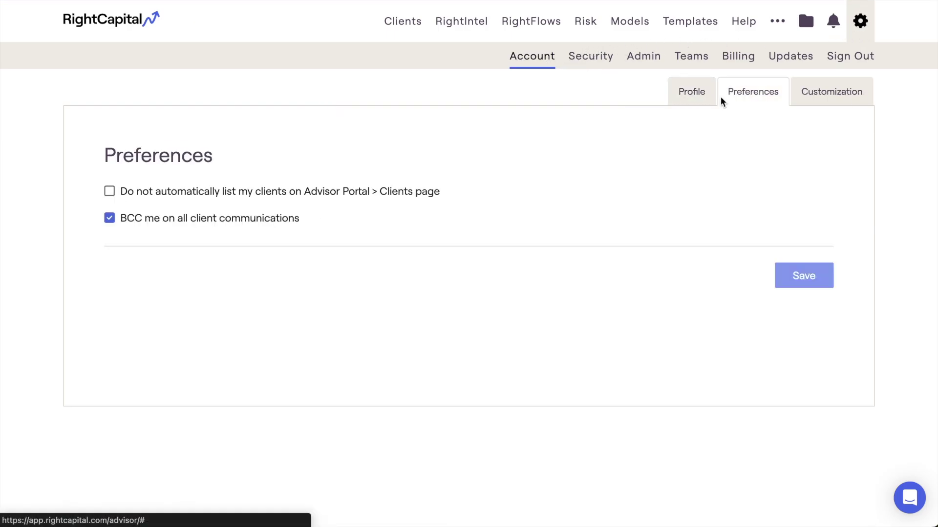
{"action": "left_click", "coordinate": [110, 192]}
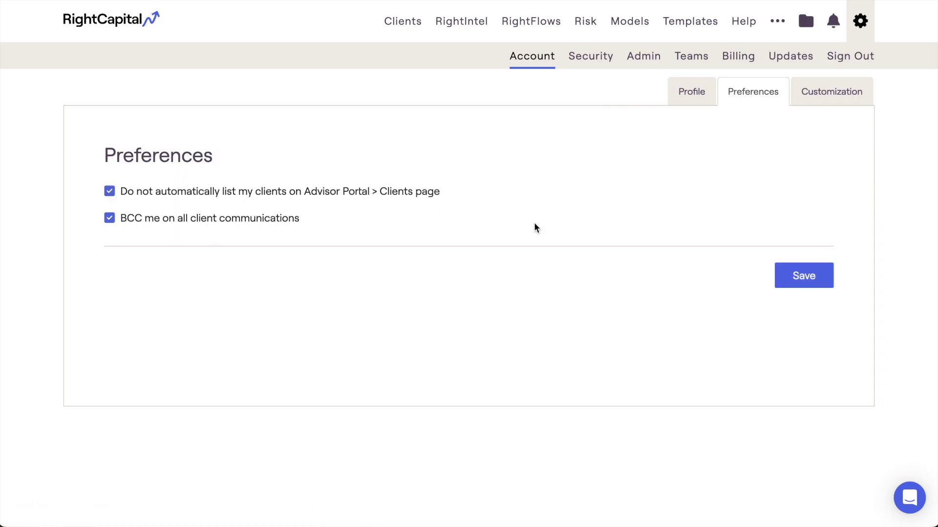
{"action": "left_click", "coordinate": [781, 281]}
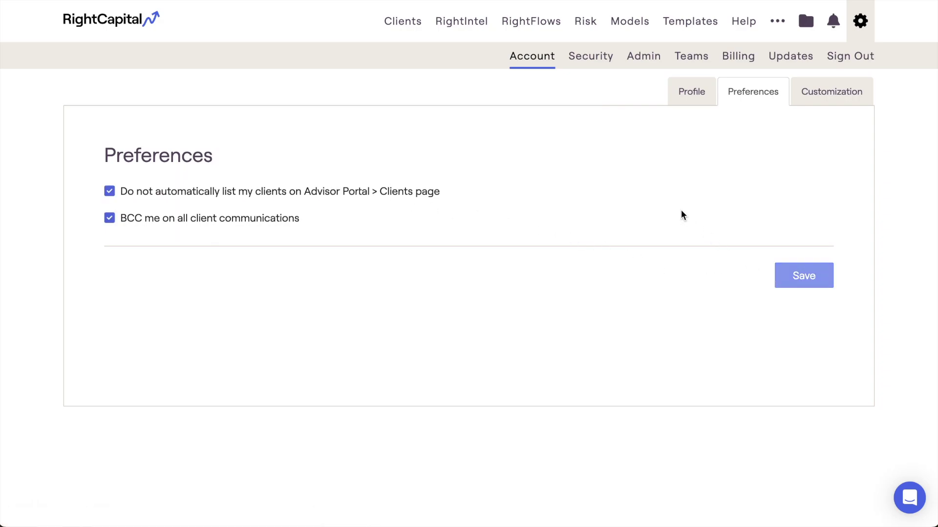
{"action": "left_click", "coordinate": [415, 31]}
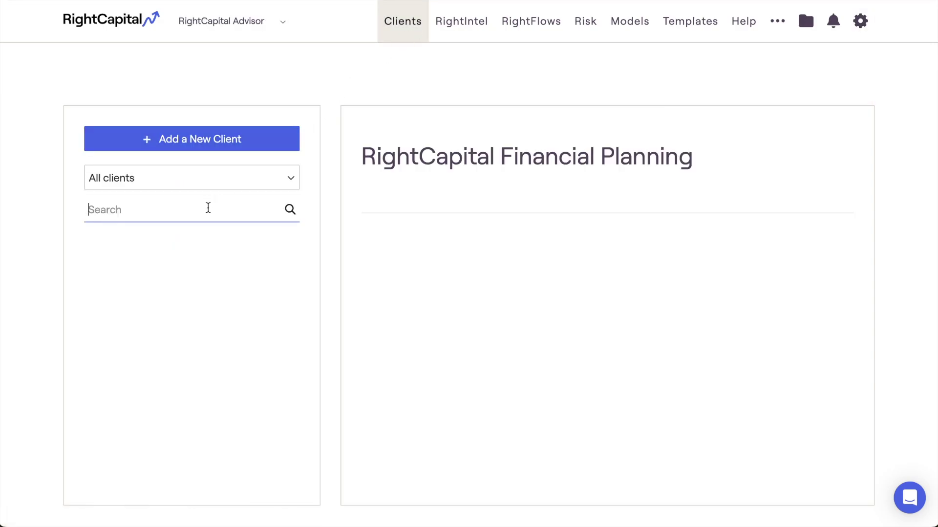
Step: Search the client list for the client's name, then clear it to show all clients
{"action": "type", "text": "Barry Allen"}
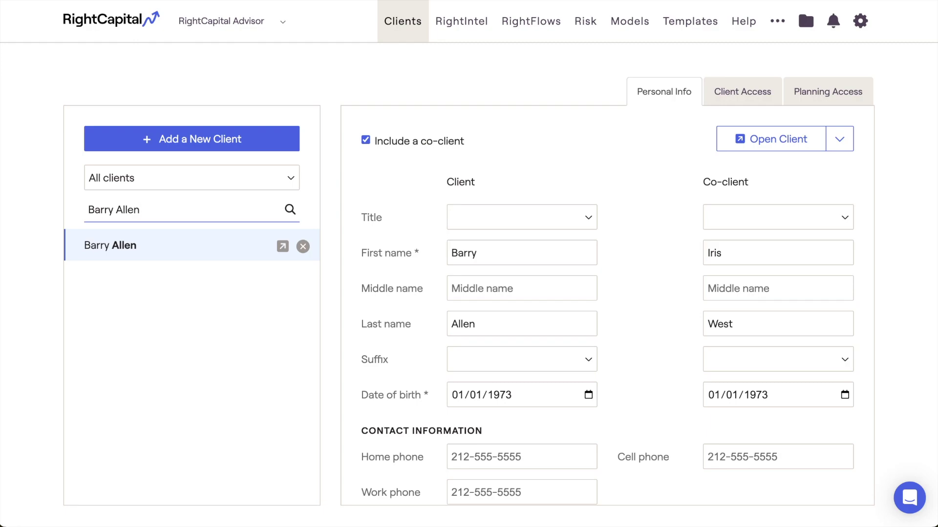
{"action": "left_click", "coordinate": [400, 172]}
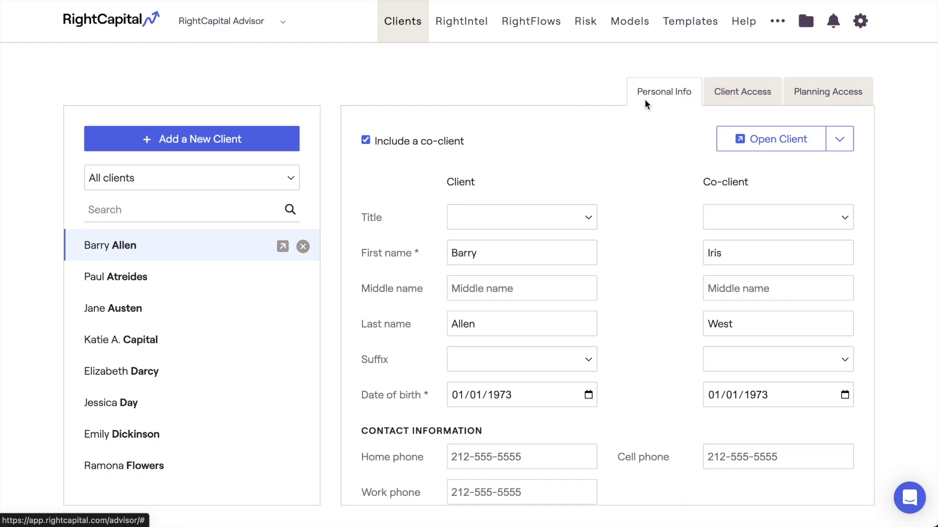
{"action": "scroll", "coordinate": [641, 234], "scroll_direction": "down", "scroll_amount": 2}
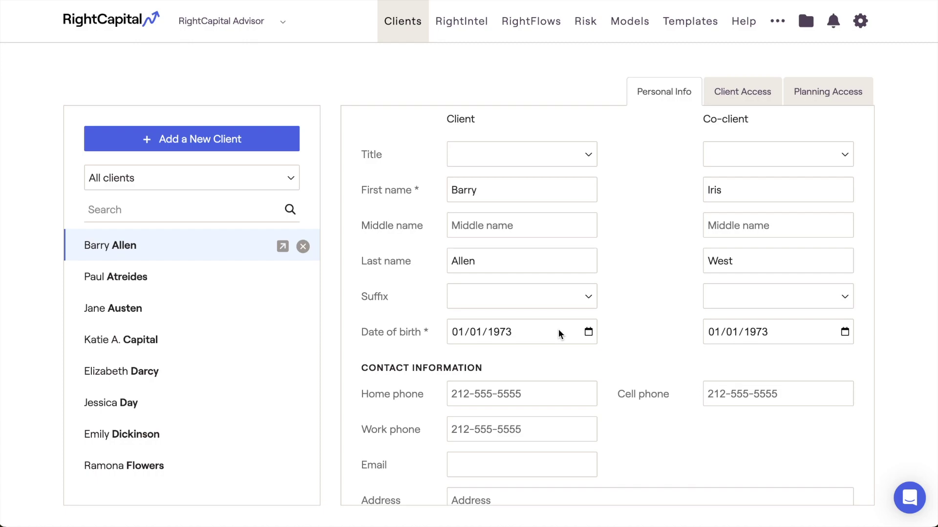
{"action": "scroll", "coordinate": [559, 329], "scroll_direction": "down", "scroll_amount": 3}
{"action": "scroll", "coordinate": [558, 329], "scroll_direction": "down", "scroll_amount": 2}
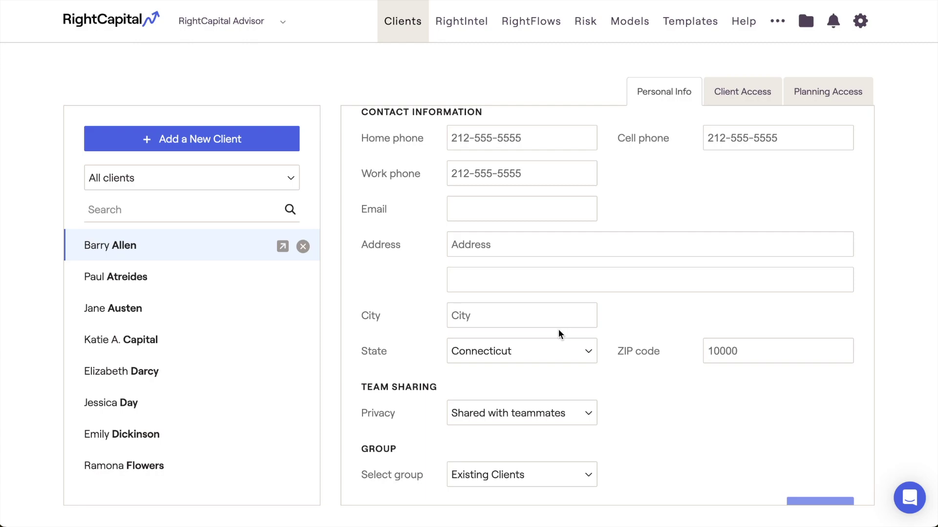
{"action": "scroll", "coordinate": [558, 330], "scroll_direction": "down", "scroll_amount": 2}
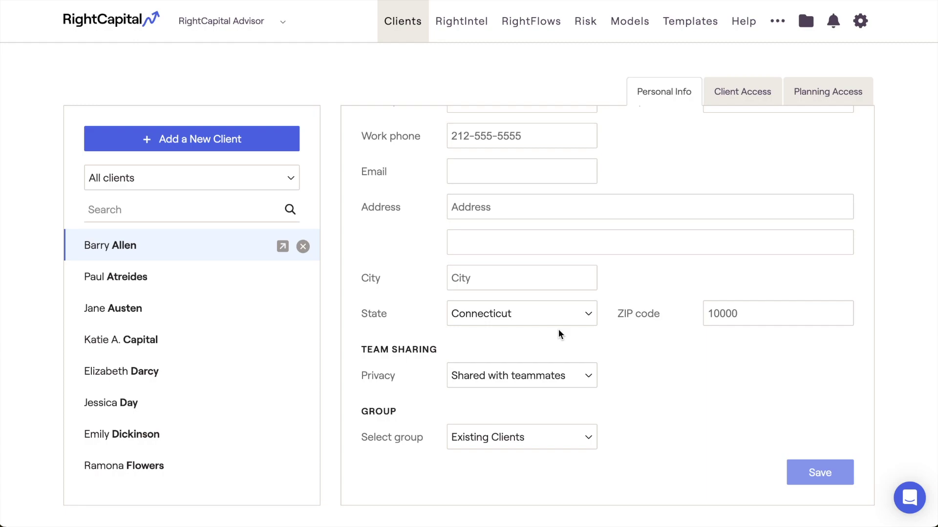
Step: Leave privacy as Shared with teammates and group as Existing Clients, then open Client Access
{"action": "left_click", "coordinate": [587, 384]}
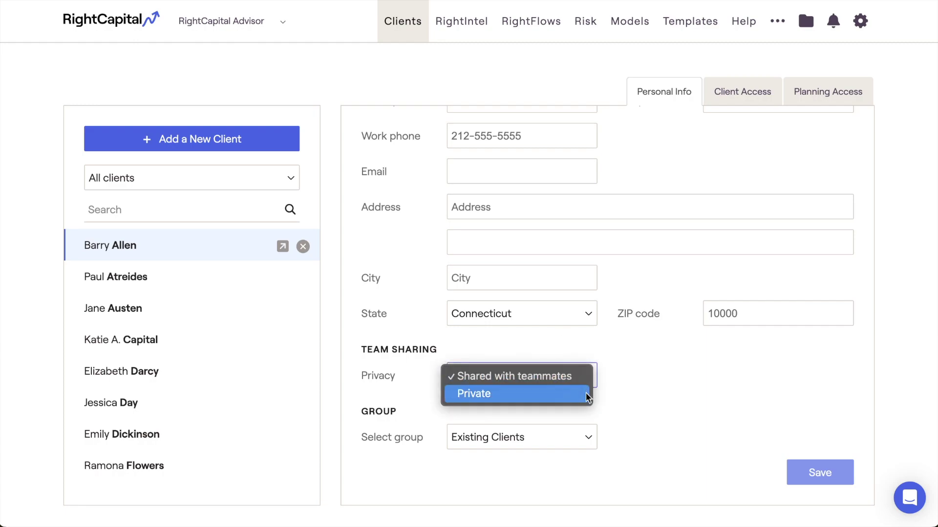
{"action": "left_click", "coordinate": [617, 382]}
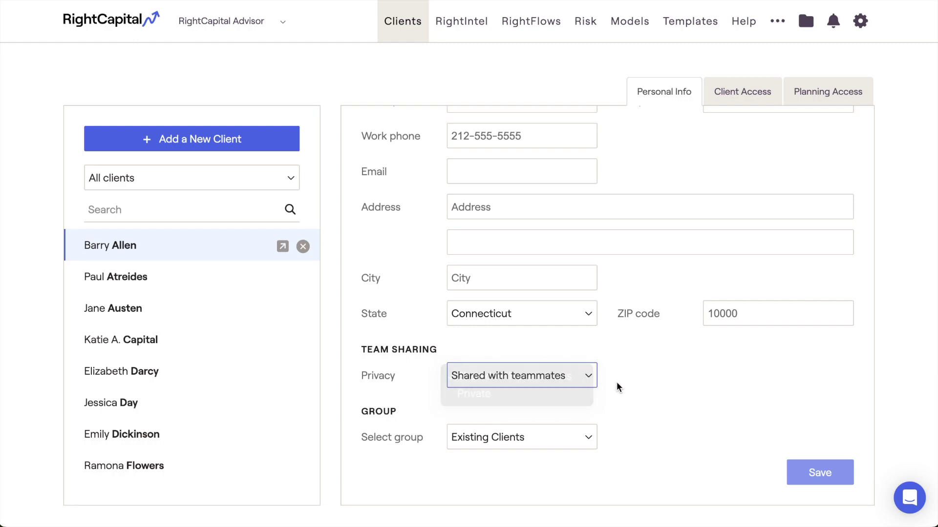
{"action": "left_click", "coordinate": [576, 439]}
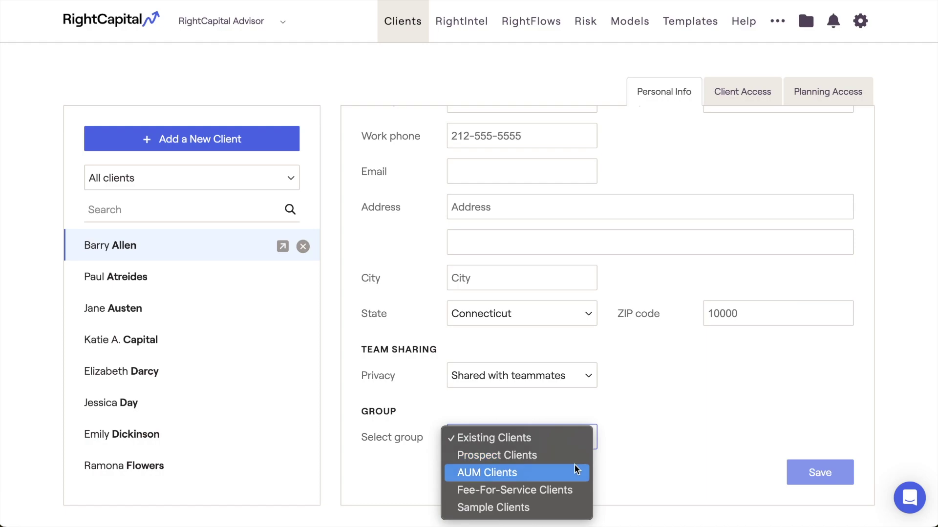
{"action": "left_click", "coordinate": [620, 441]}
{"action": "scroll", "coordinate": [619, 440], "scroll_direction": "up", "scroll_amount": 3}
{"action": "scroll", "coordinate": [620, 440], "scroll_direction": "up", "scroll_amount": 5}
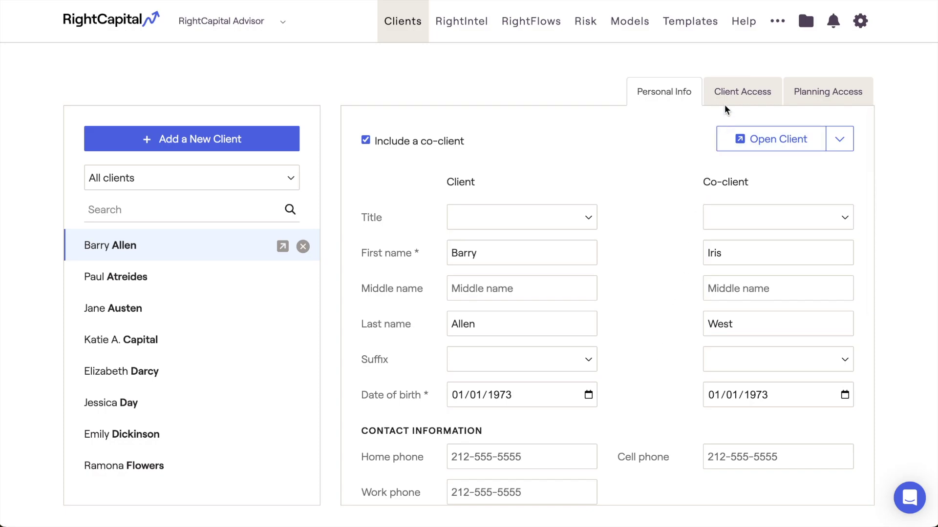
{"action": "left_click", "coordinate": [727, 106]}
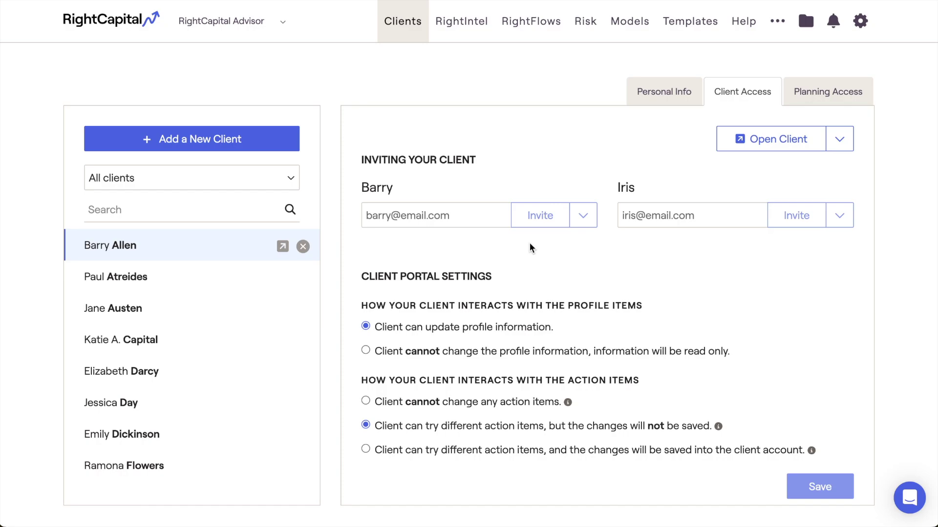
{"action": "left_click", "coordinate": [257, 206]}
Step: Search for another client and view the Manage options for their accepted invitation
{"action": "type", "text": "sadie greene"}
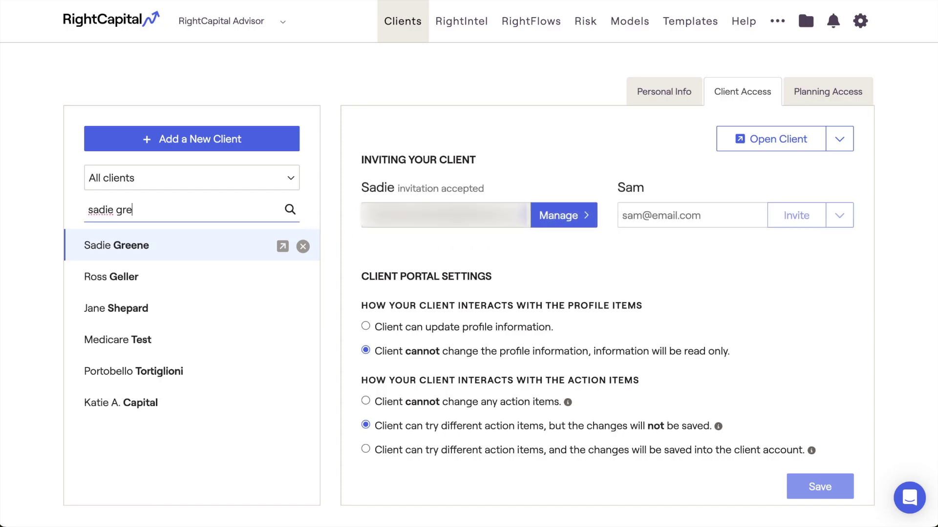
{"action": "left_click", "coordinate": [225, 249]}
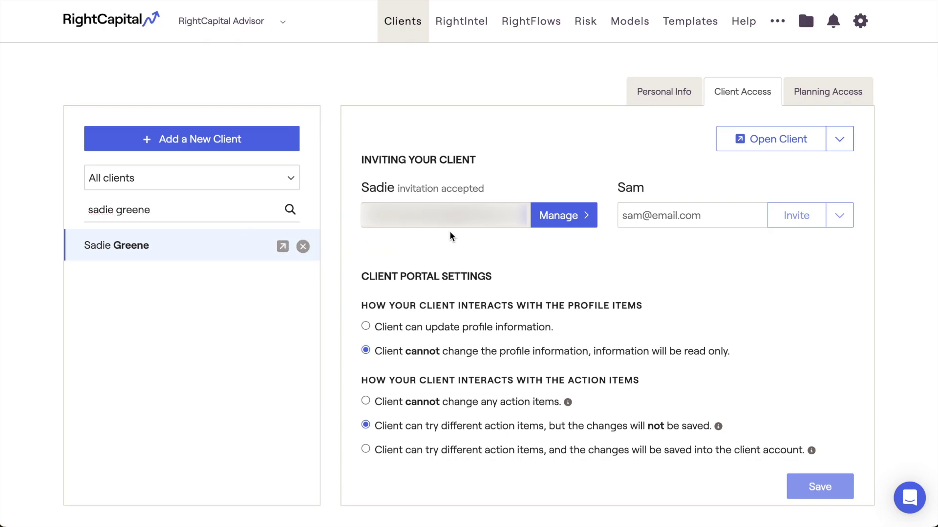
{"action": "left_click", "coordinate": [537, 223]}
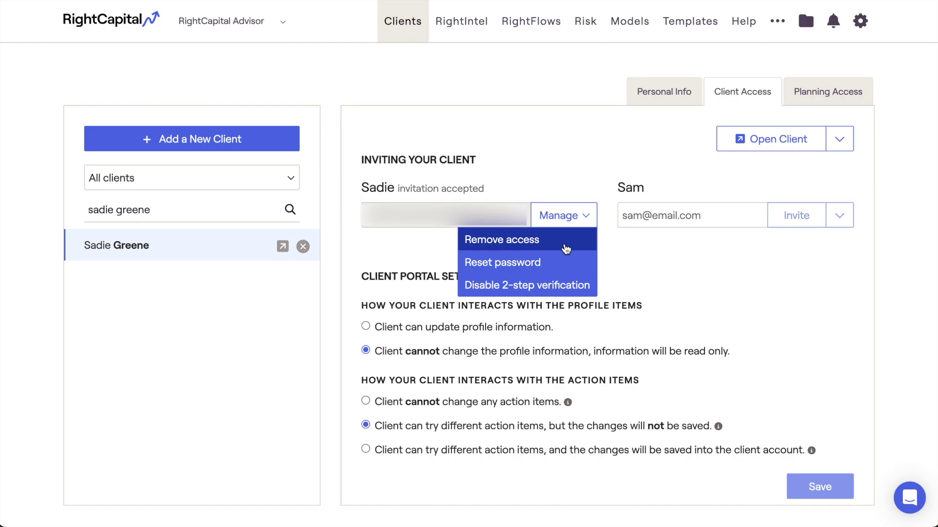
{"action": "left_click", "coordinate": [540, 210]}
Step: Search the original client again, point out the portal settings and Action Items, then view Planning Access
{"action": "left_click_drag", "start_coordinate": [242, 217], "coordinate": [59, 220]}
{"action": "type", "text": "barry"}
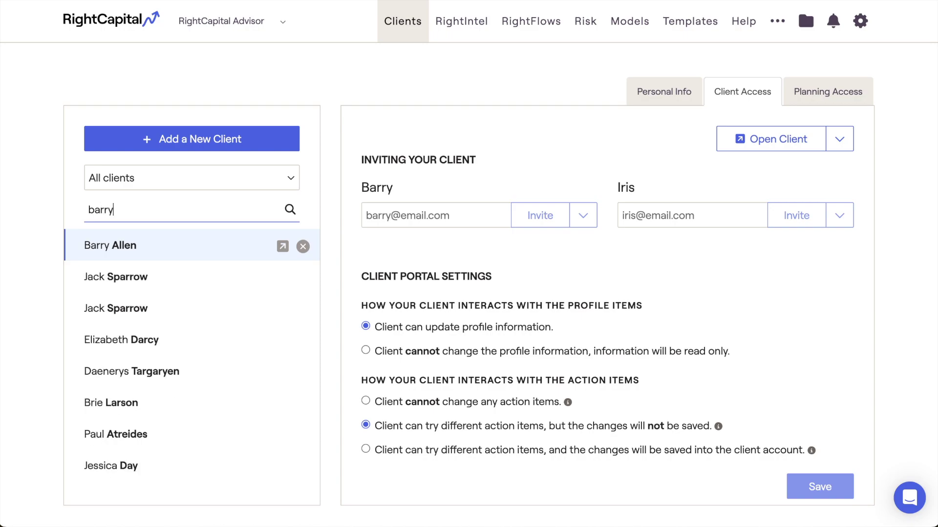
{"action": "left_click", "coordinate": [137, 247]}
{"action": "left_click_drag", "start_coordinate": [361, 277], "coordinate": [503, 281]}
{"action": "left_click", "coordinate": [504, 282]}
{"action": "left_click_drag", "start_coordinate": [561, 378], "coordinate": [645, 379]}
{"action": "left_click", "coordinate": [649, 384]}
{"action": "left_click", "coordinate": [848, 102]}
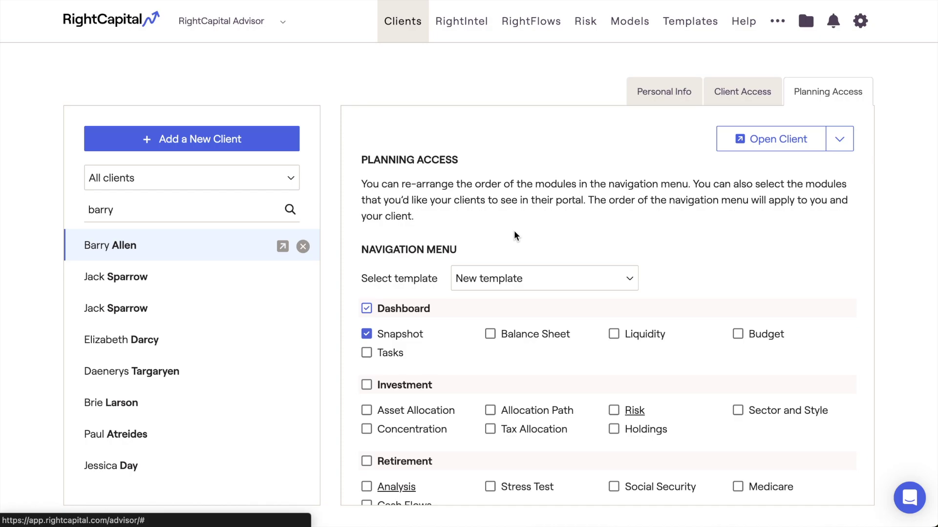
Step: Tick the Balance Sheet, Asset Allocation and Allocation Path modules
{"action": "scroll", "coordinate": [514, 232], "scroll_direction": "down", "scroll_amount": 3}
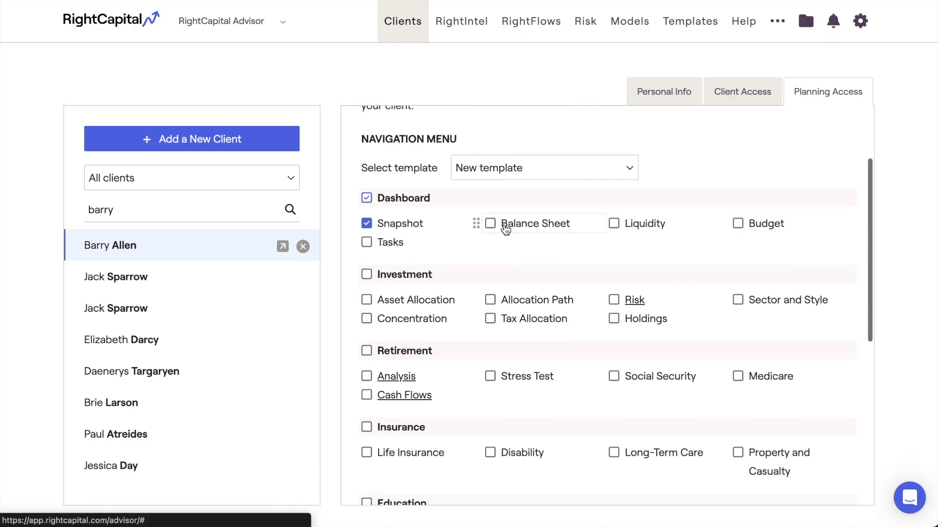
{"action": "left_click", "coordinate": [491, 224]}
{"action": "left_click", "coordinate": [367, 301]}
{"action": "left_click", "coordinate": [491, 301]}
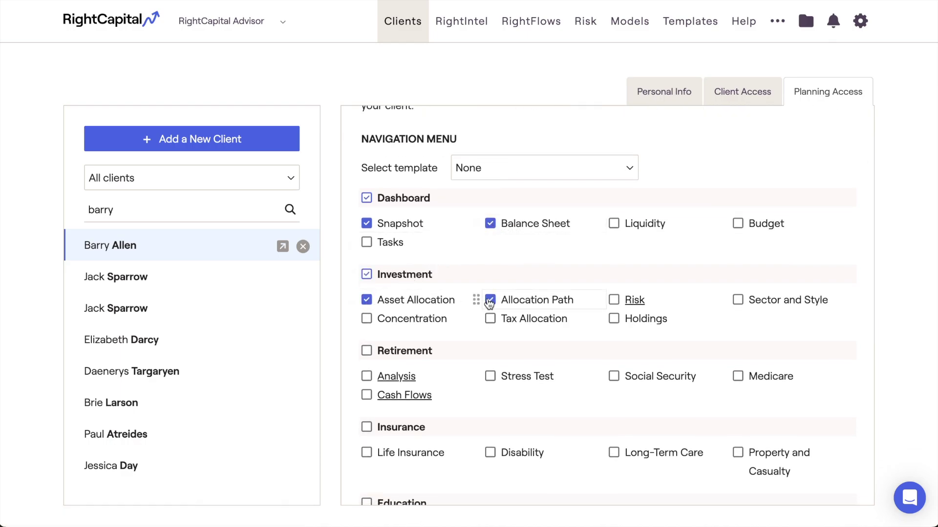
Step: Enable retirement Analysis with its Probability and Confidence sections
{"action": "scroll", "coordinate": [412, 359], "scroll_direction": "down", "scroll_amount": 2}
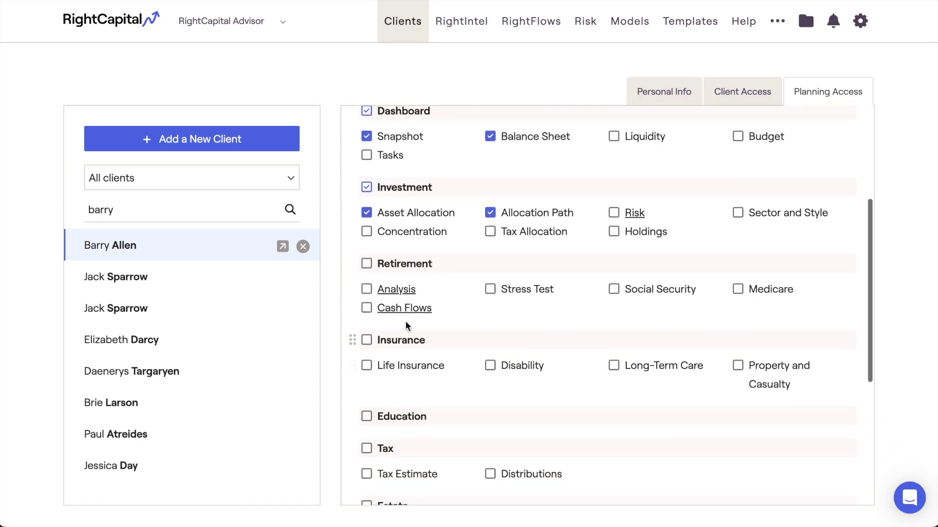
{"action": "left_click", "coordinate": [400, 292]}
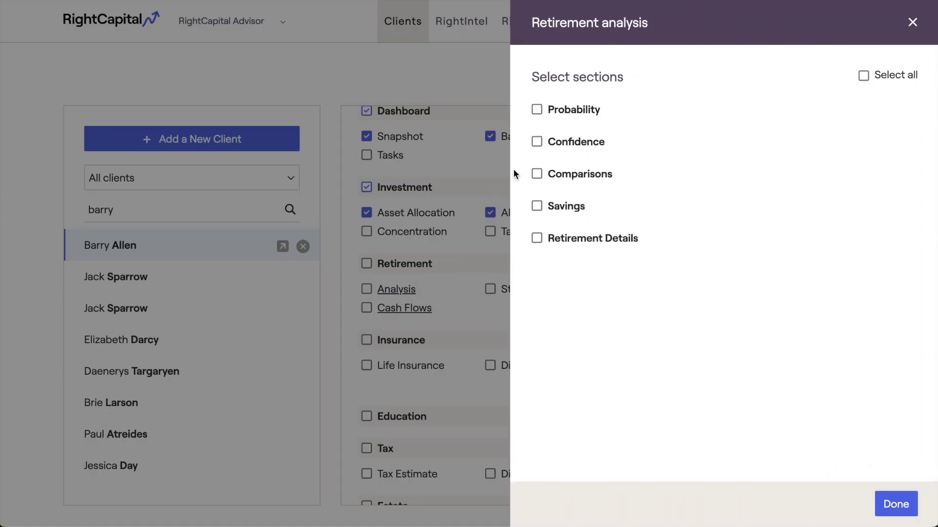
{"action": "left_click", "coordinate": [537, 110]}
{"action": "left_click", "coordinate": [537, 142]}
{"action": "left_click", "coordinate": [878, 501]}
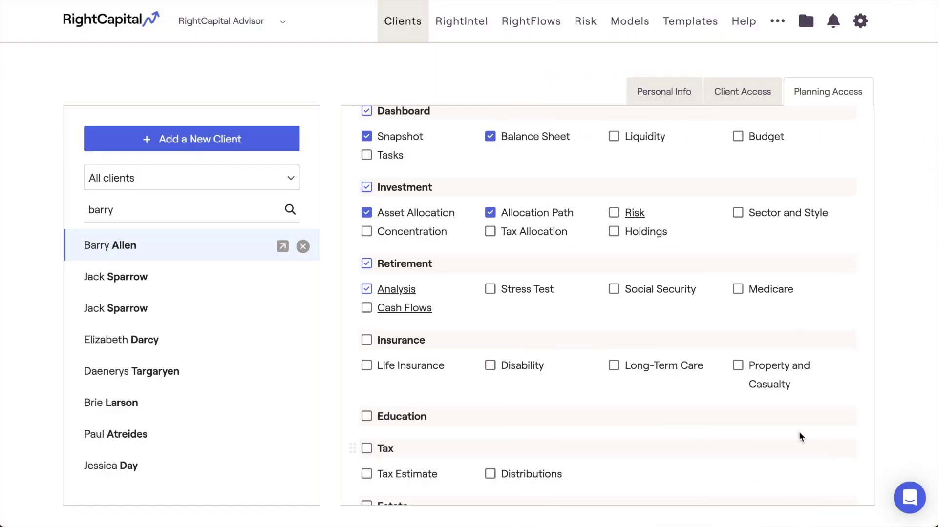
{"action": "scroll", "coordinate": [798, 432], "scroll_direction": "down", "scroll_amount": 1}
{"action": "scroll", "coordinate": [798, 432], "scroll_direction": "down", "scroll_amount": 5}
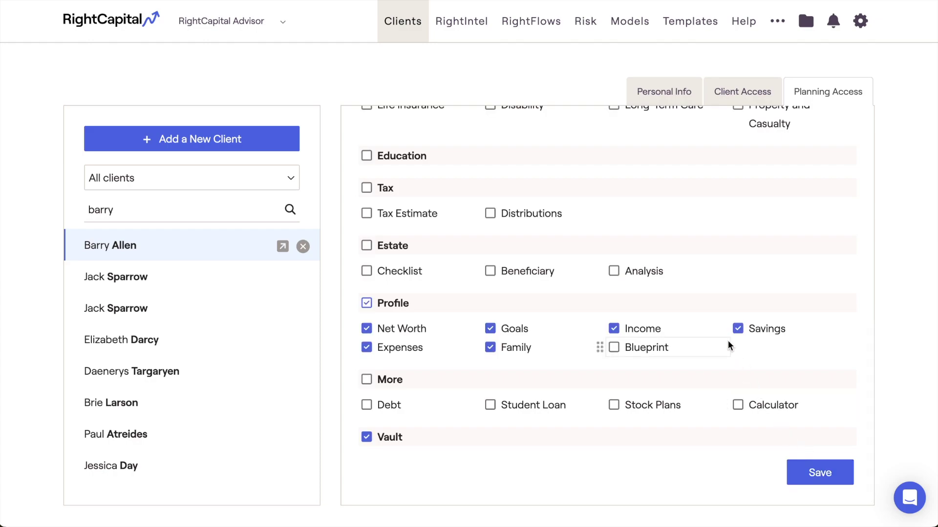
{"action": "scroll", "coordinate": [728, 341], "scroll_direction": "up", "scroll_amount": 10}
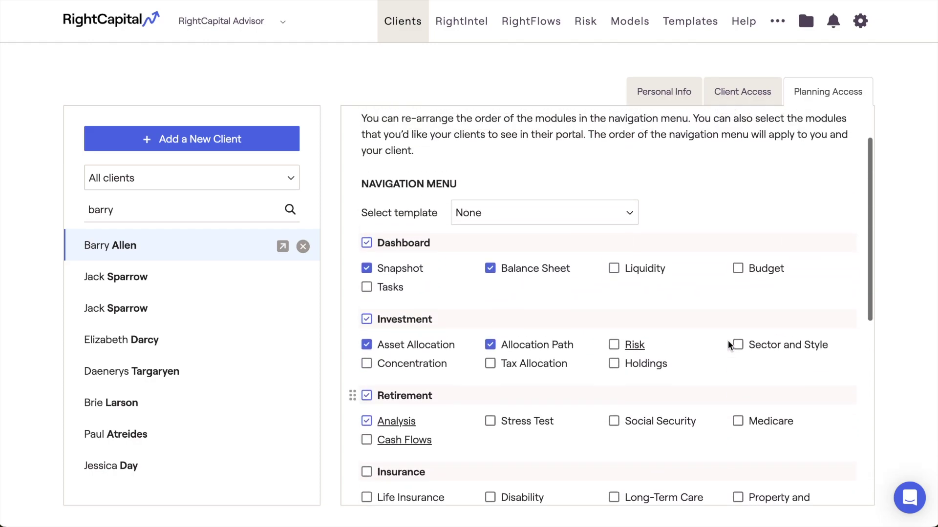
{"action": "scroll", "coordinate": [728, 341], "scroll_direction": "up", "scroll_amount": 2}
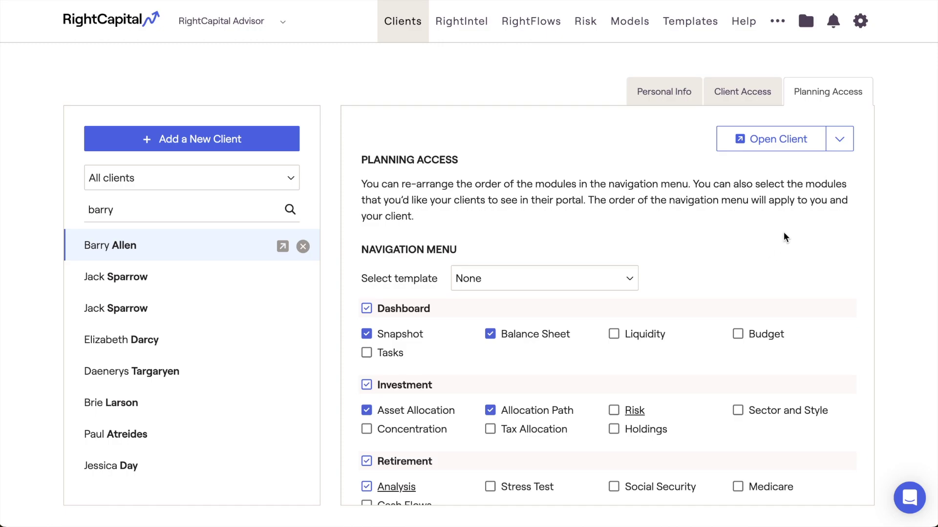
Step: Drag Dashboard below Investment and Asset Allocation after Allocation Path in the module order
{"action": "left_click", "coordinate": [833, 152]}
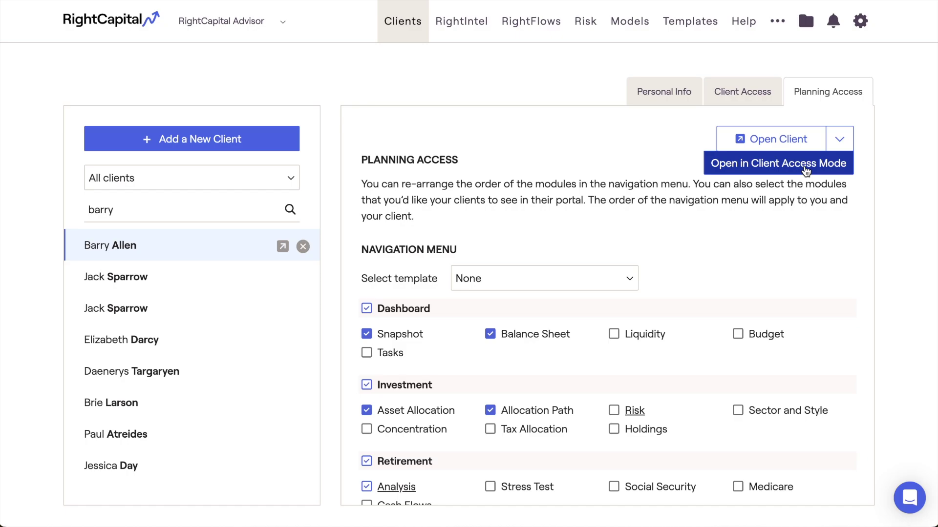
{"action": "scroll", "coordinate": [709, 264], "scroll_direction": "down", "scroll_amount": 2}
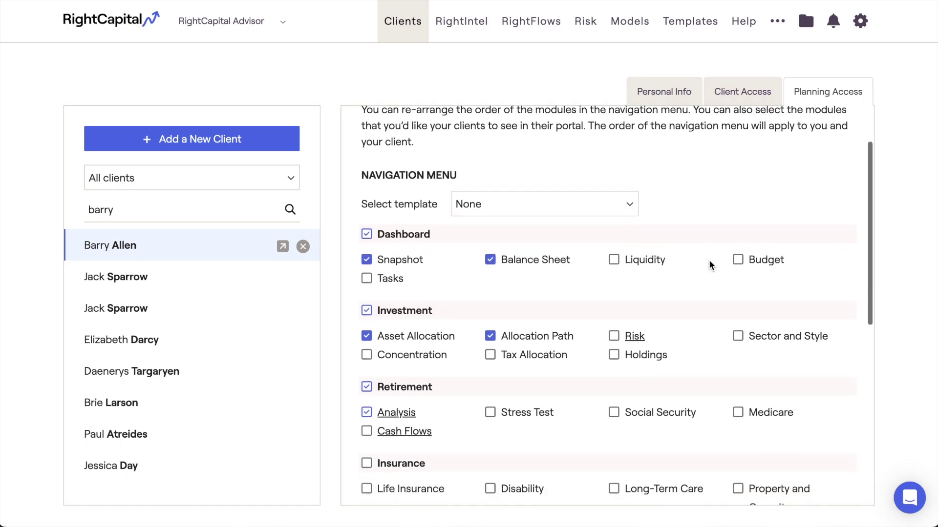
{"action": "left_click_drag", "start_coordinate": [353, 229], "coordinate": [352, 348]}
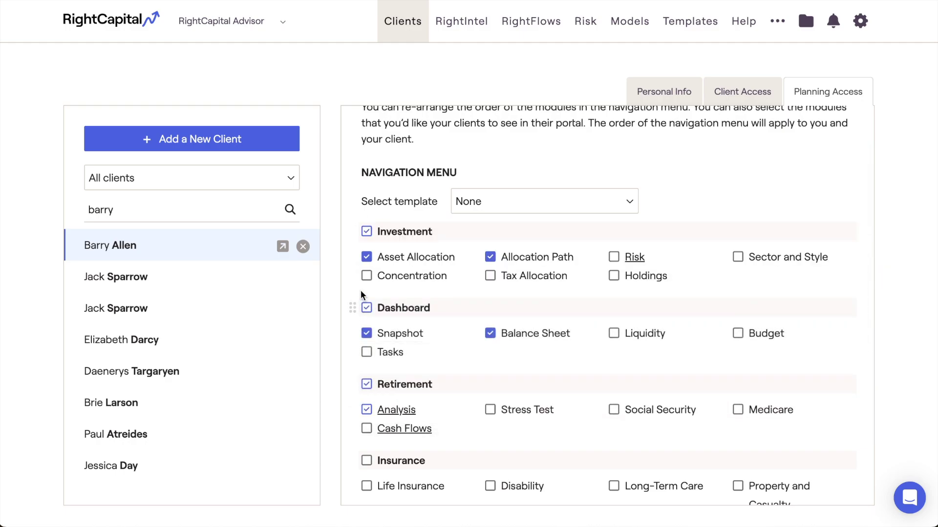
{"action": "left_click_drag", "start_coordinate": [352, 257], "coordinate": [501, 256]}
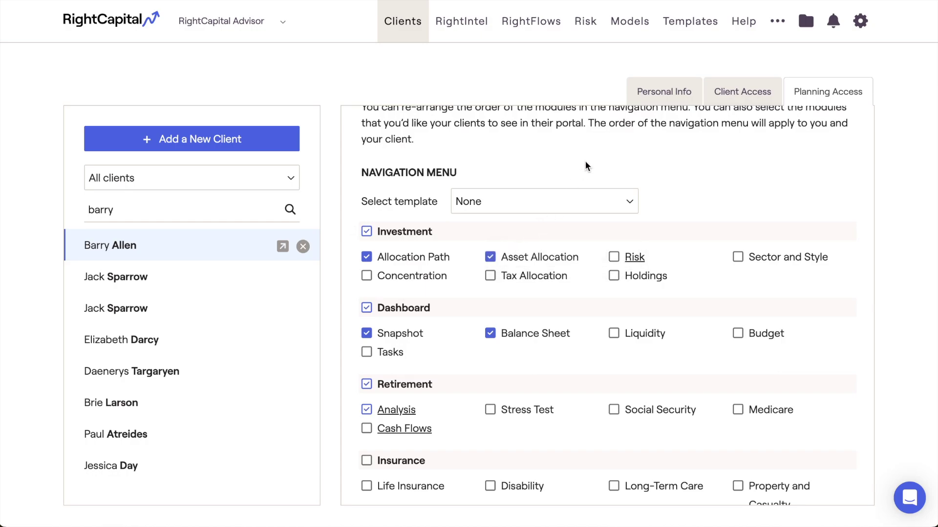
{"action": "scroll", "coordinate": [585, 164], "scroll_direction": "up", "scroll_amount": 3}
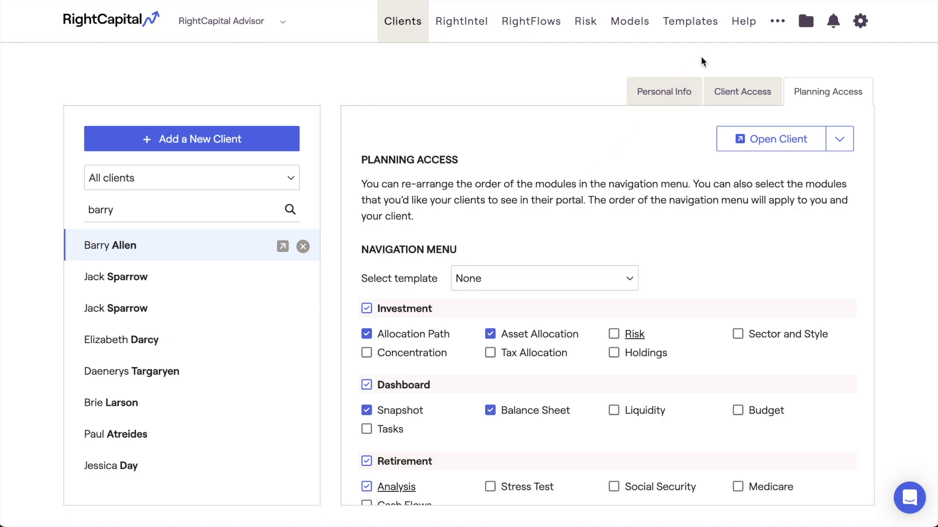
Step: Go to the Help Center home page and open its support chat messenger
{"action": "left_click", "coordinate": [743, 21]}
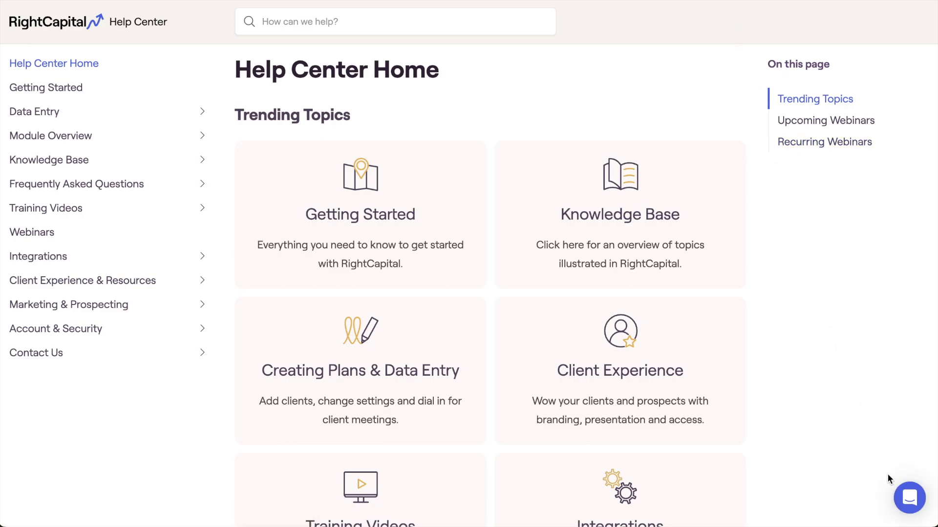
{"action": "left_click", "coordinate": [898, 497]}
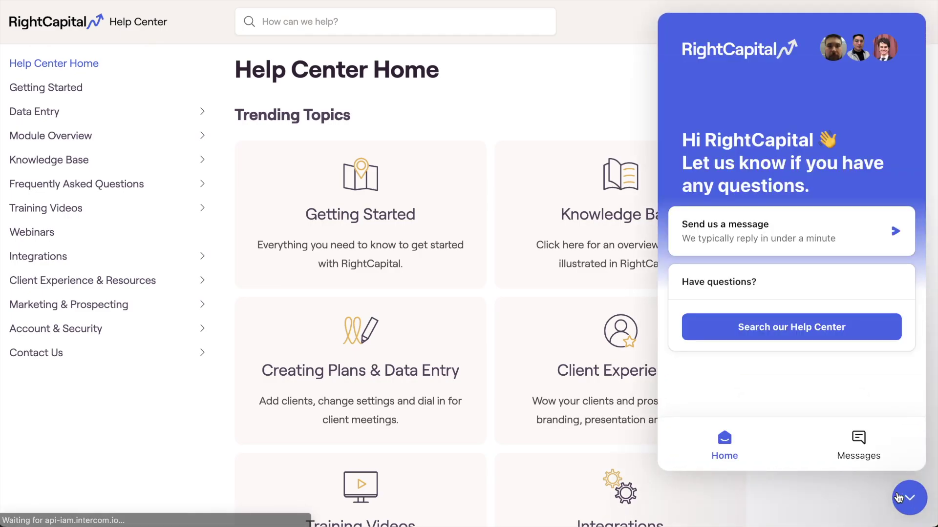